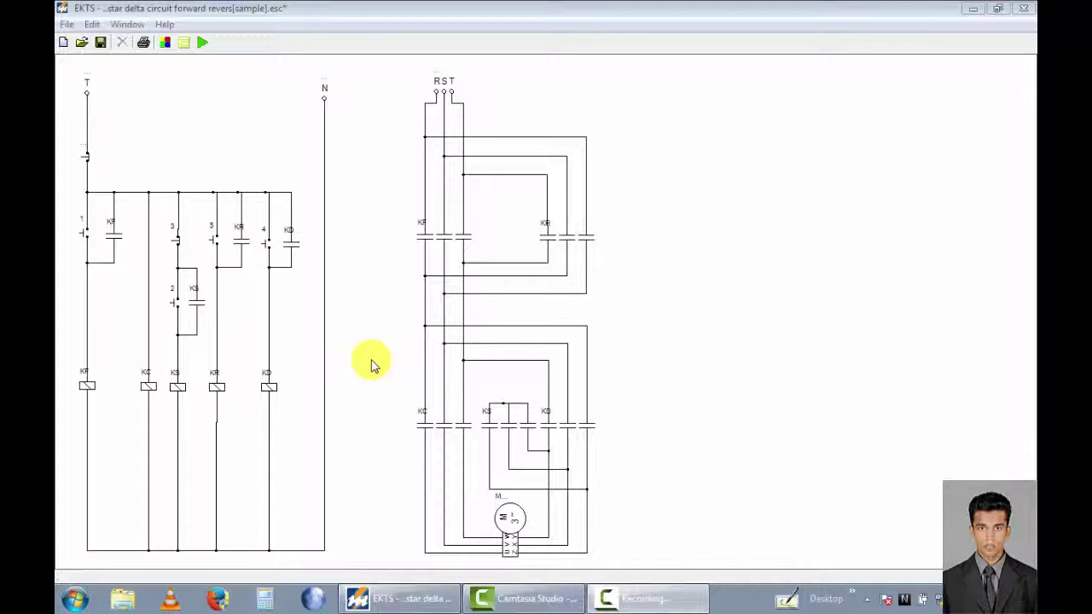
Step: Simulate the forward star-delta start: energise KF and KS, then drop KS and energise KD
click(204, 47)
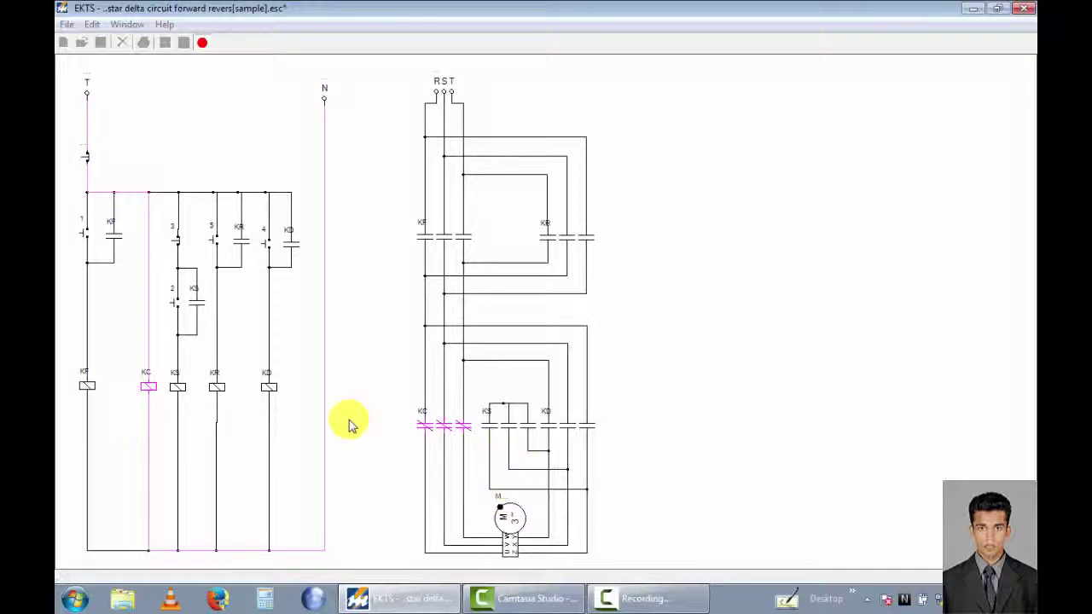
click(86, 241)
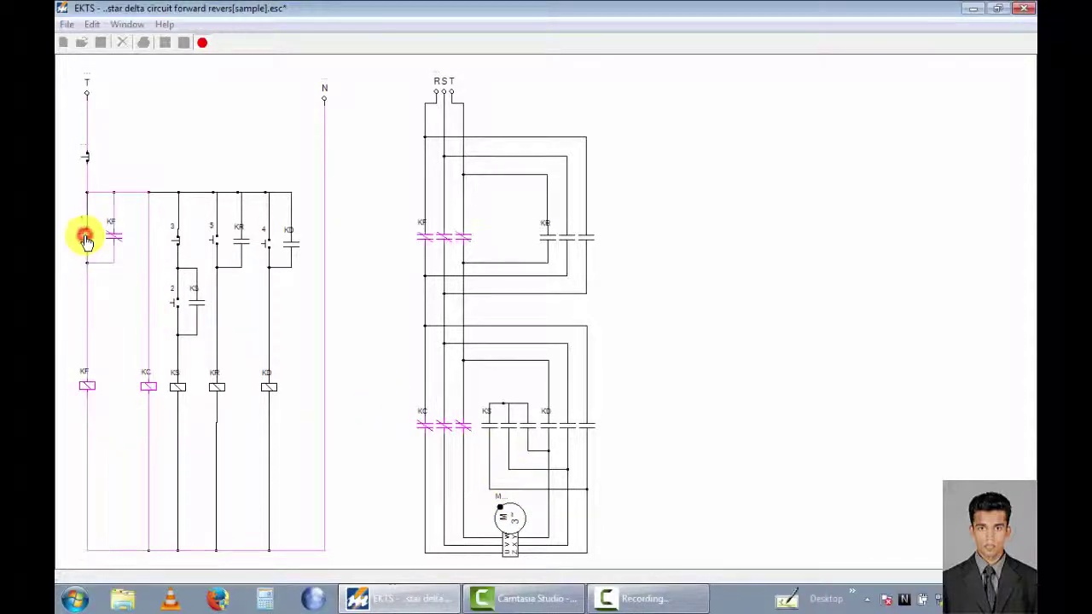
click(178, 313)
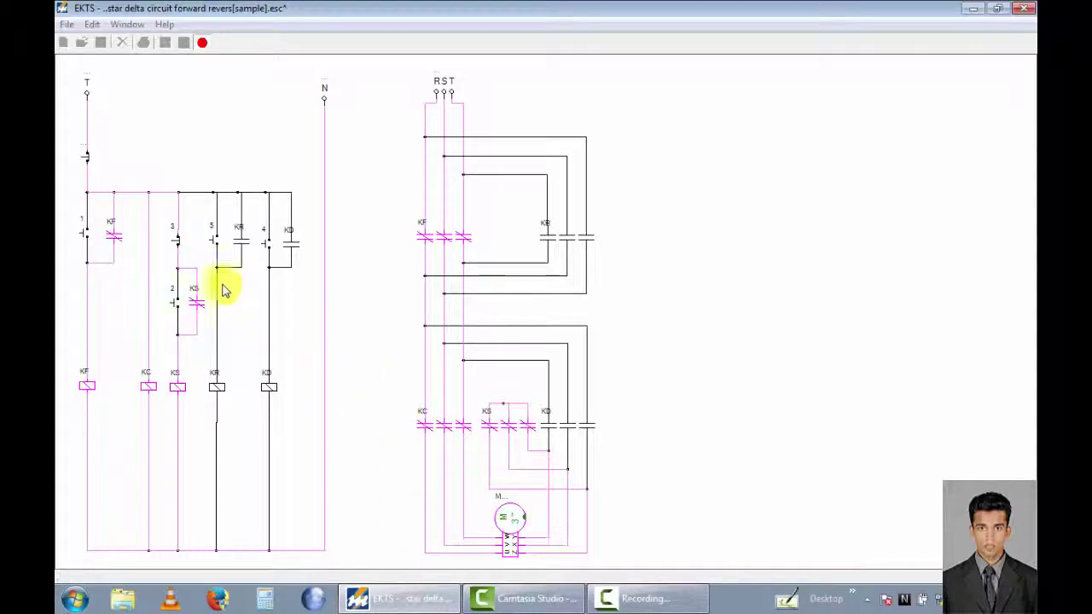
click(180, 246)
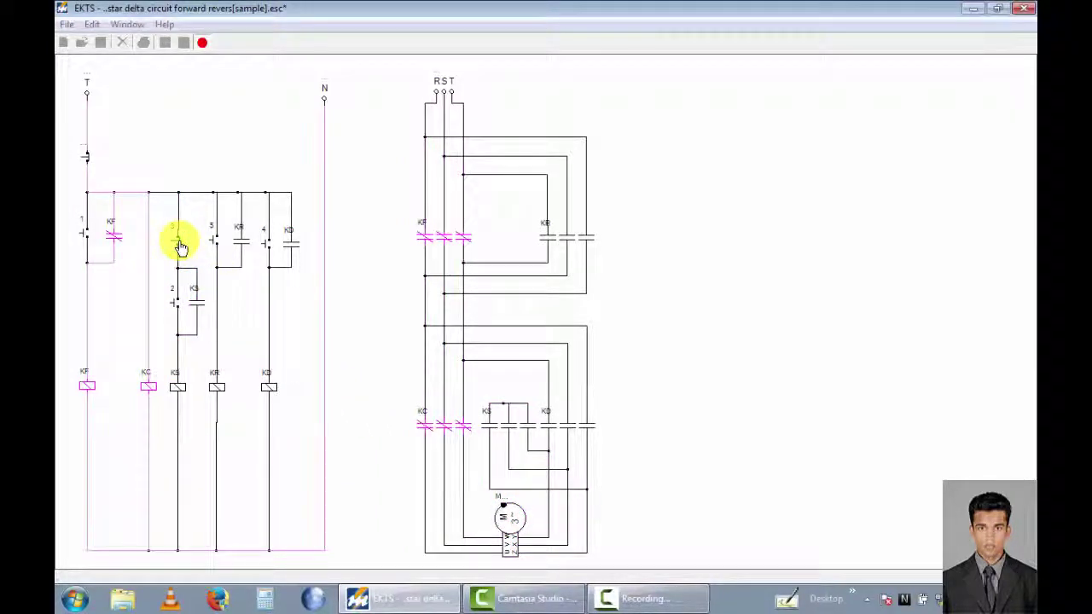
click(267, 250)
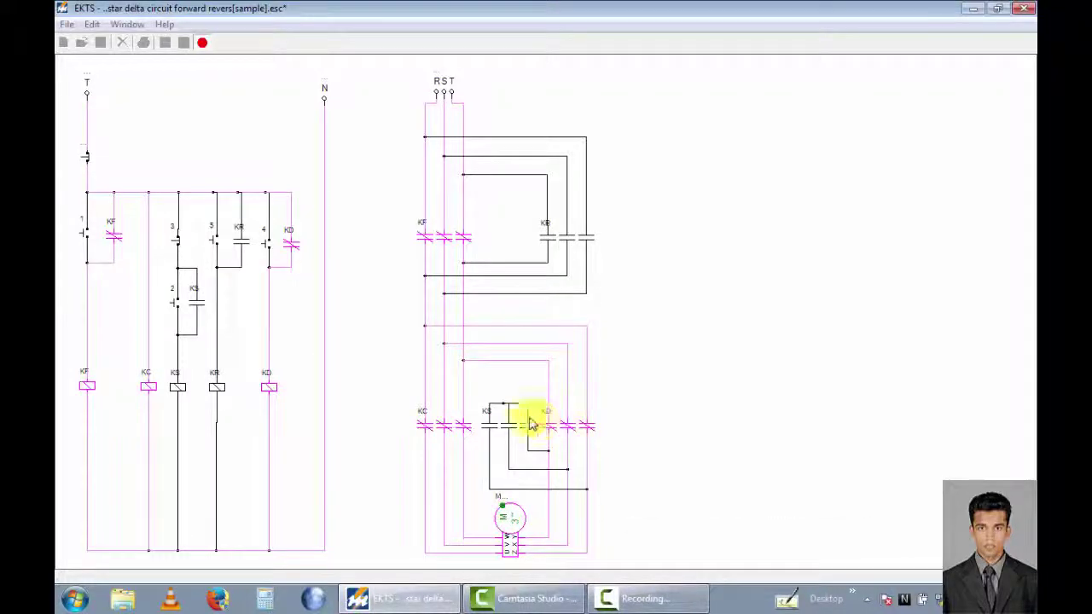
Step: Stop the motor, re-energise KF, then energise reverse KR alongside it to trigger the phase-short warning
click(85, 162)
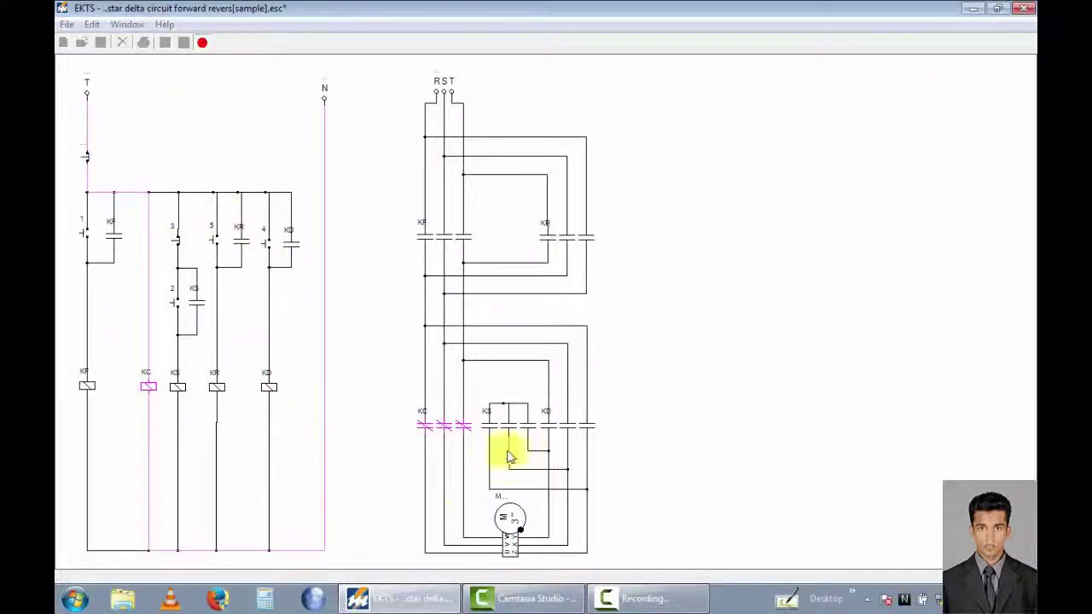
click(87, 239)
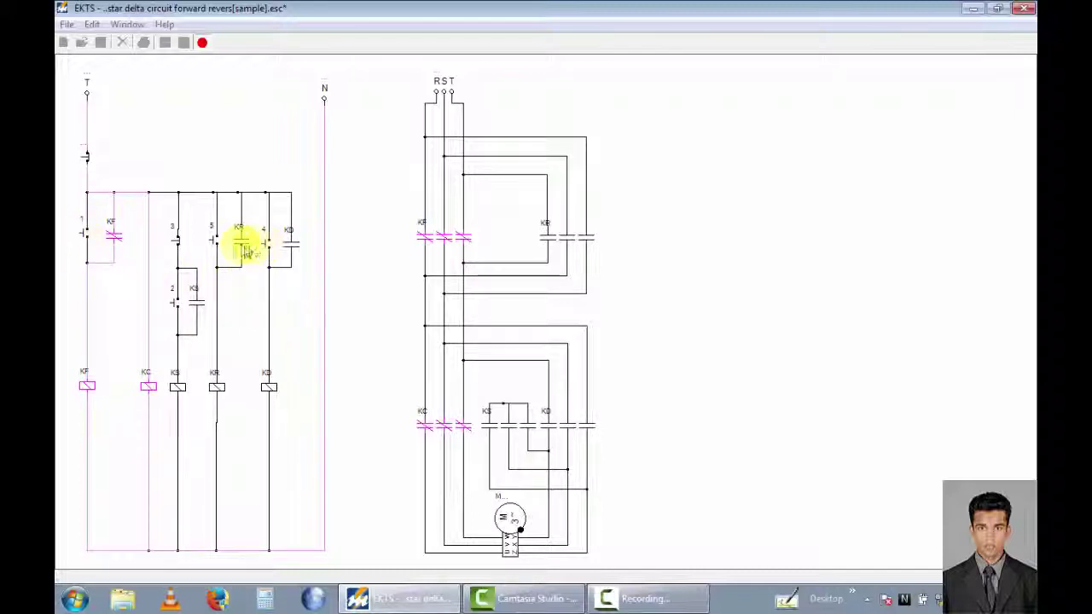
click(214, 244)
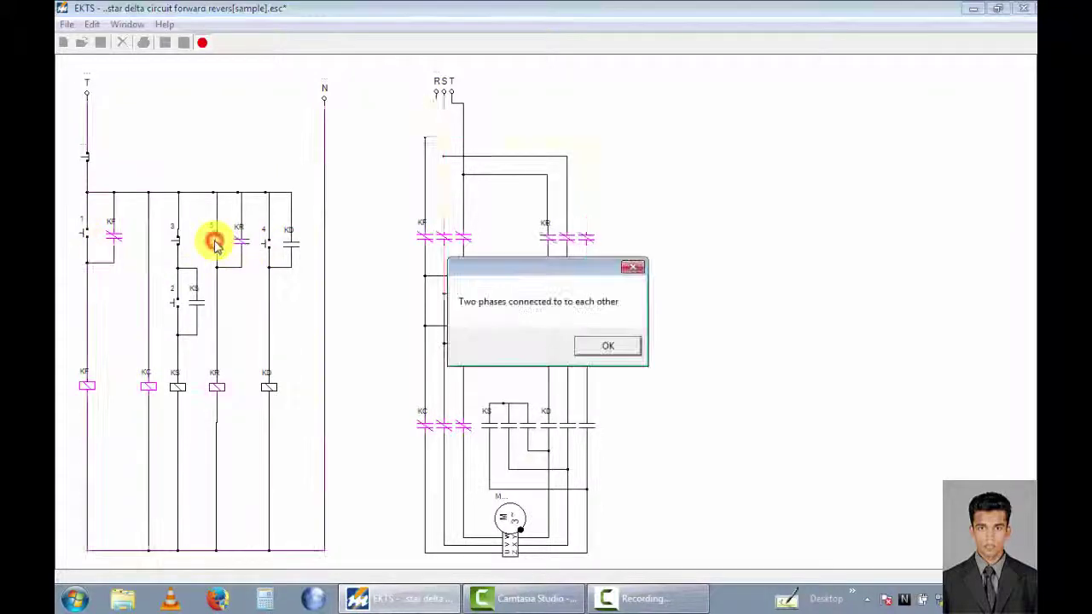
Step: Dismiss the 'Two phases connected to each other' warning with OK
click(587, 343)
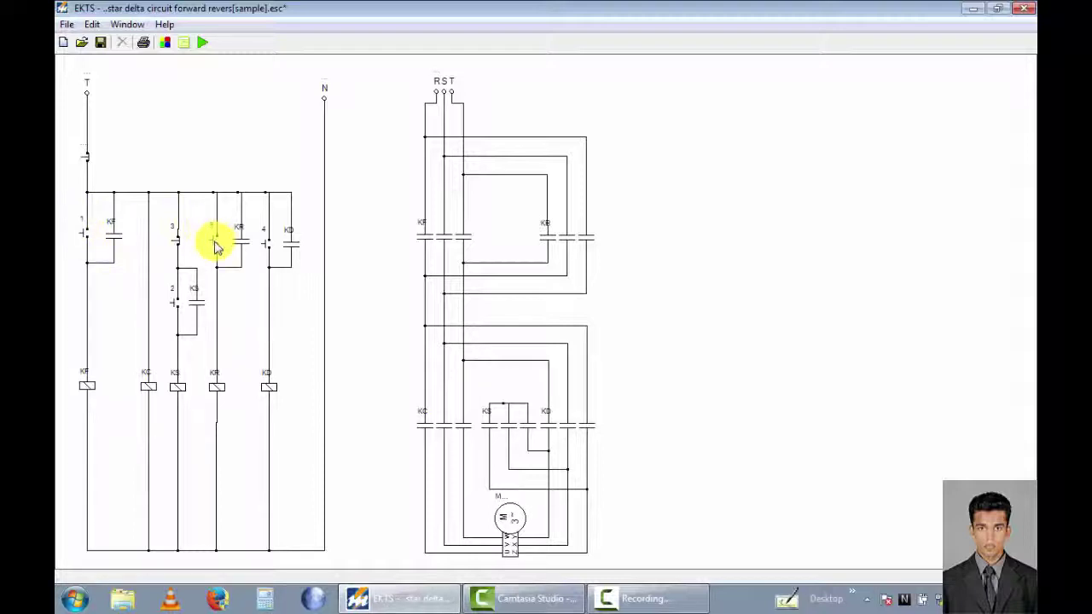
Step: Simulate the reverse star-delta start (KR, KS, then KD) and end the simulation
click(202, 42)
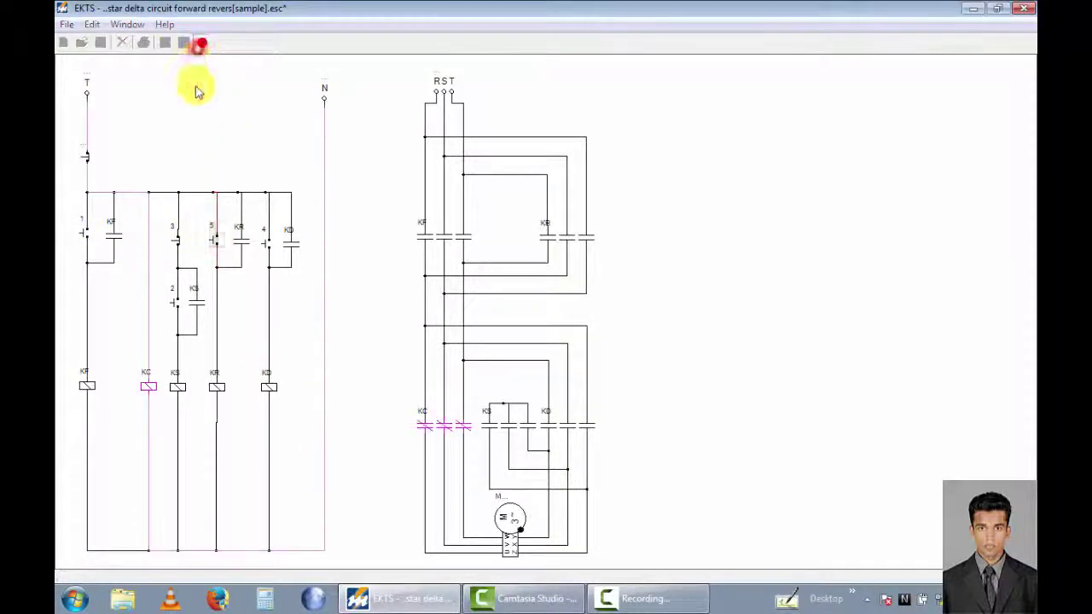
click(213, 250)
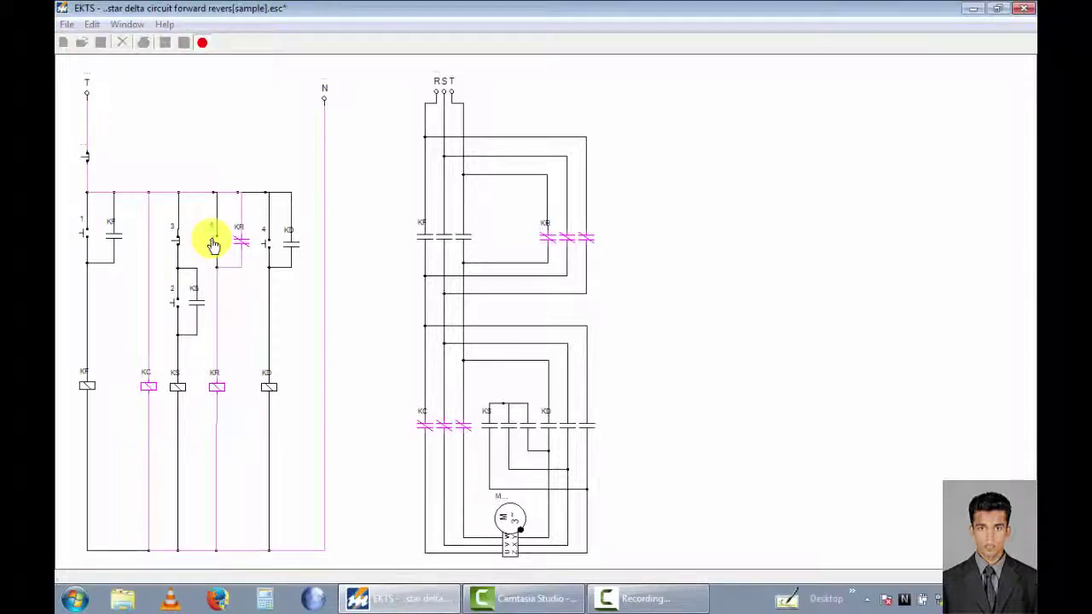
click(177, 304)
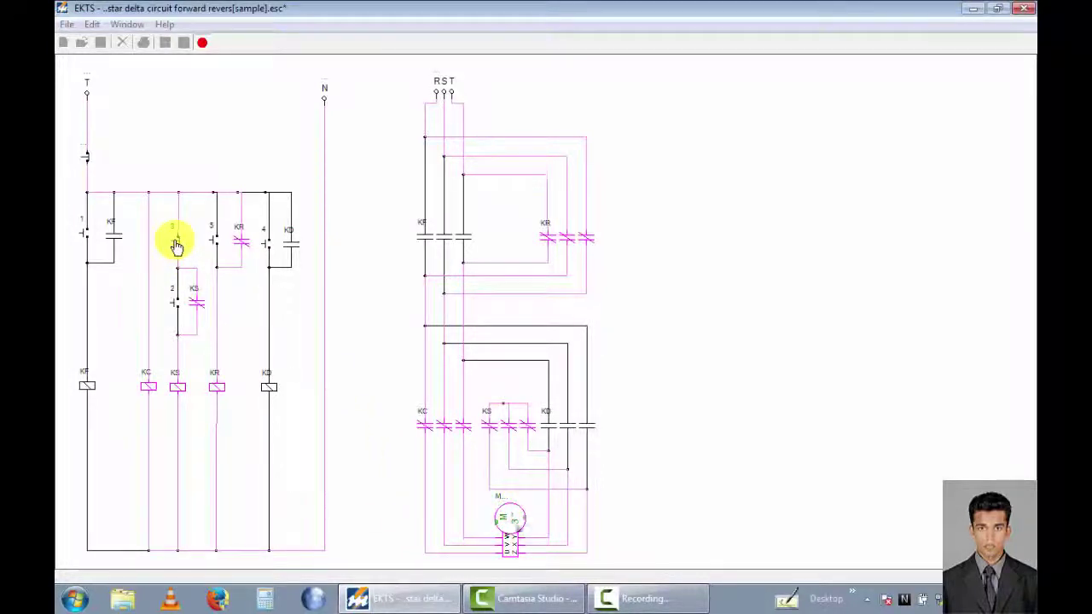
click(178, 246)
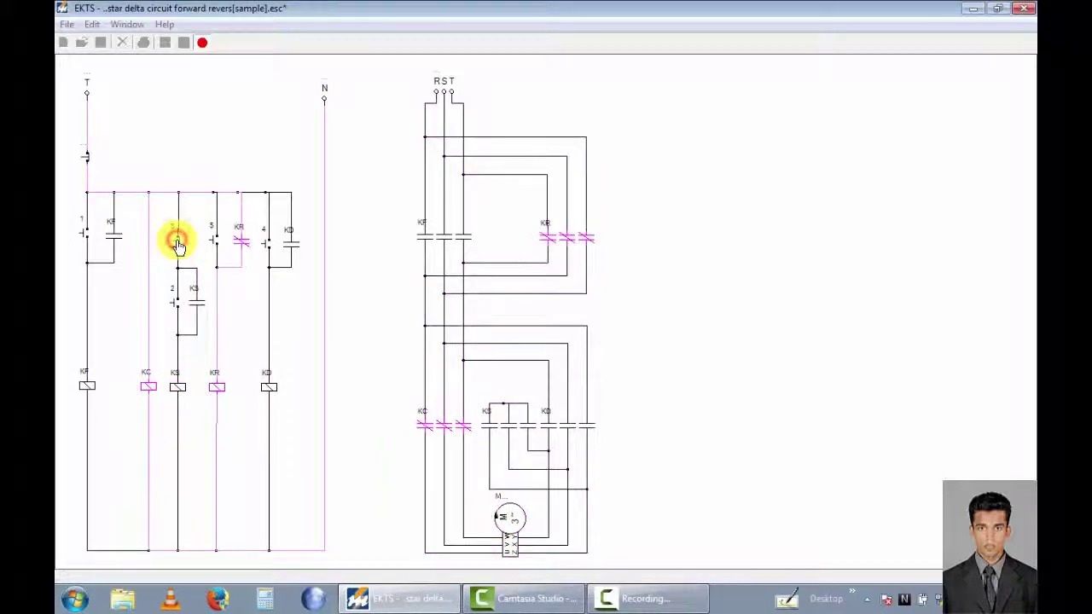
click(267, 251)
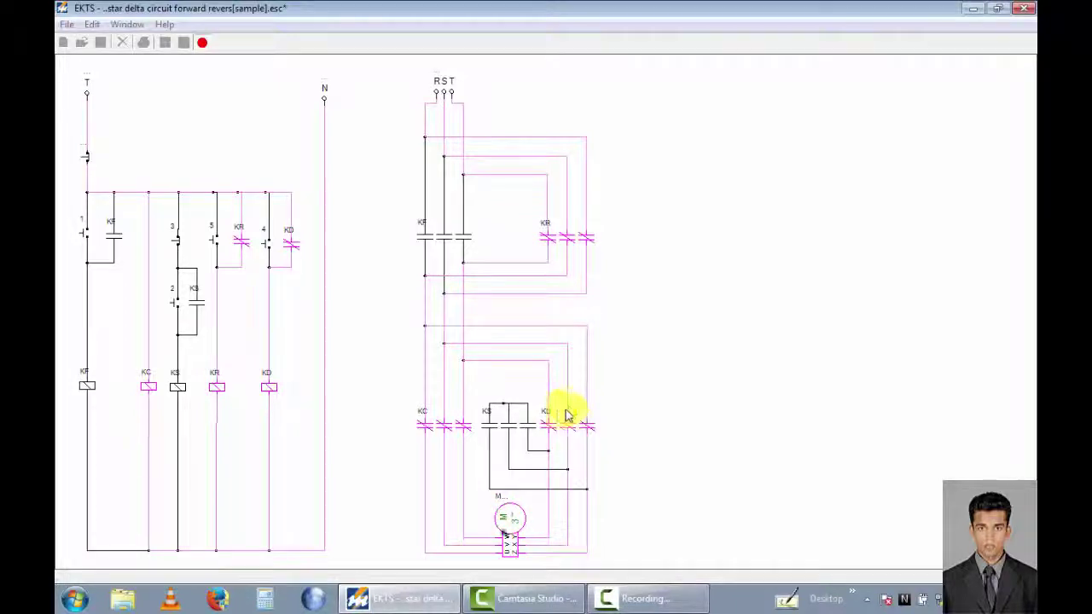
click(203, 43)
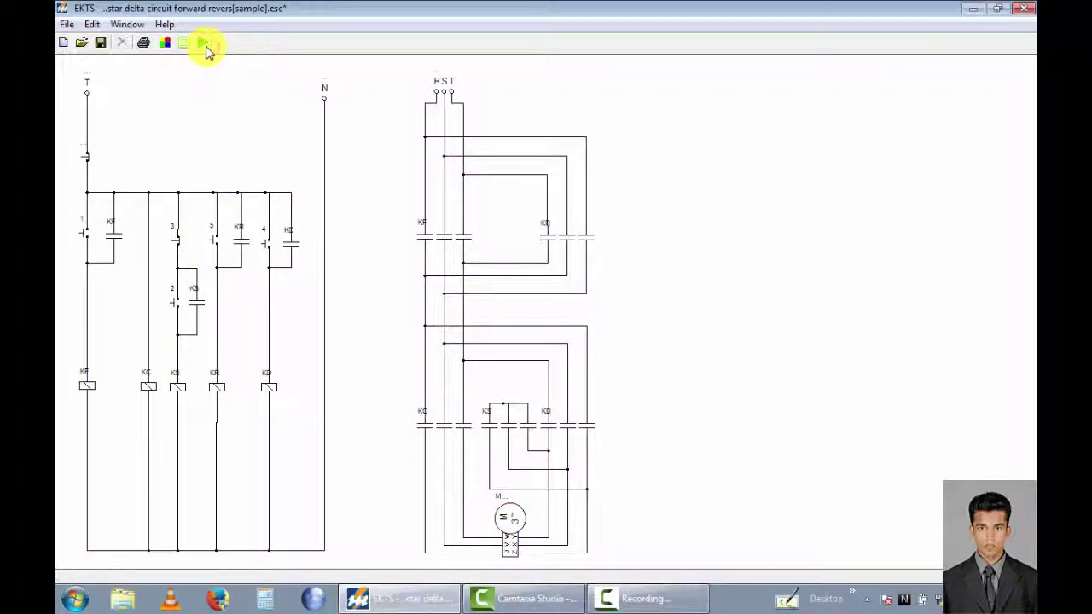
Step: Run the forward star-delta start: energise KF and KS, then swap KS for KD
click(203, 44)
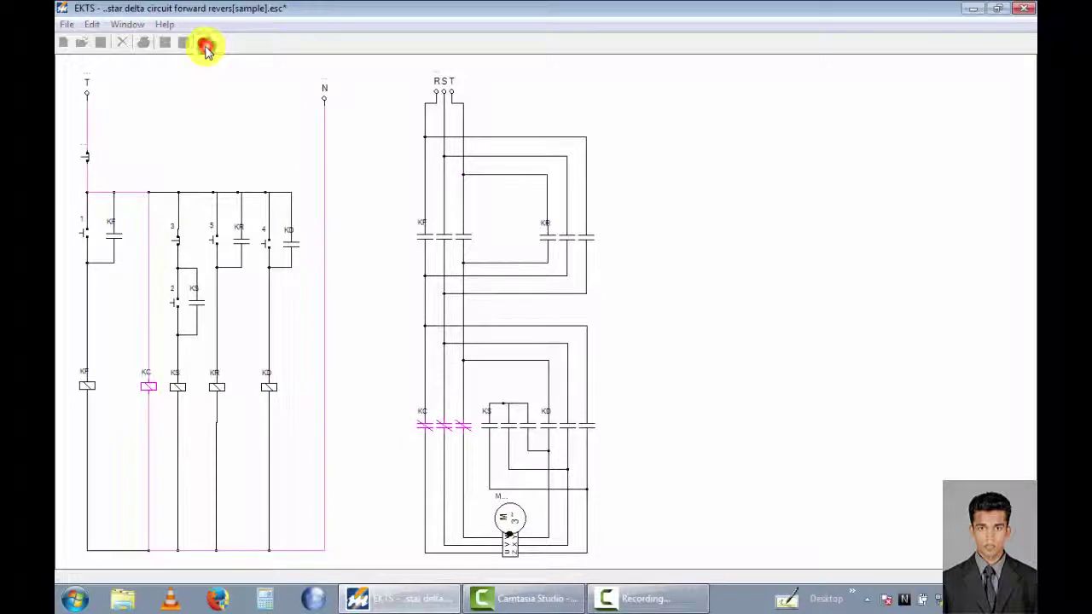
click(86, 240)
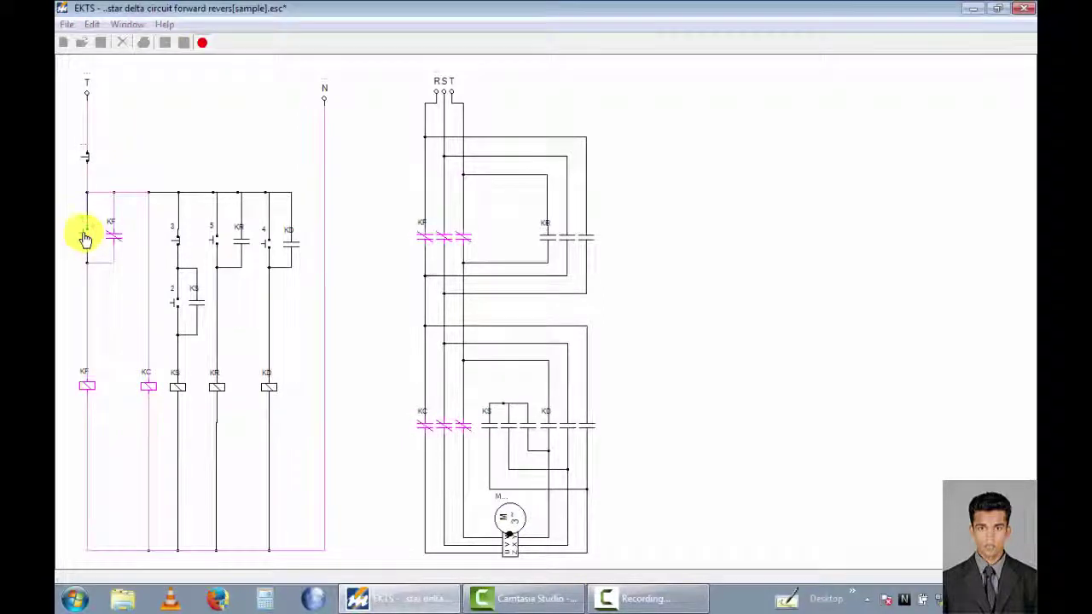
click(172, 307)
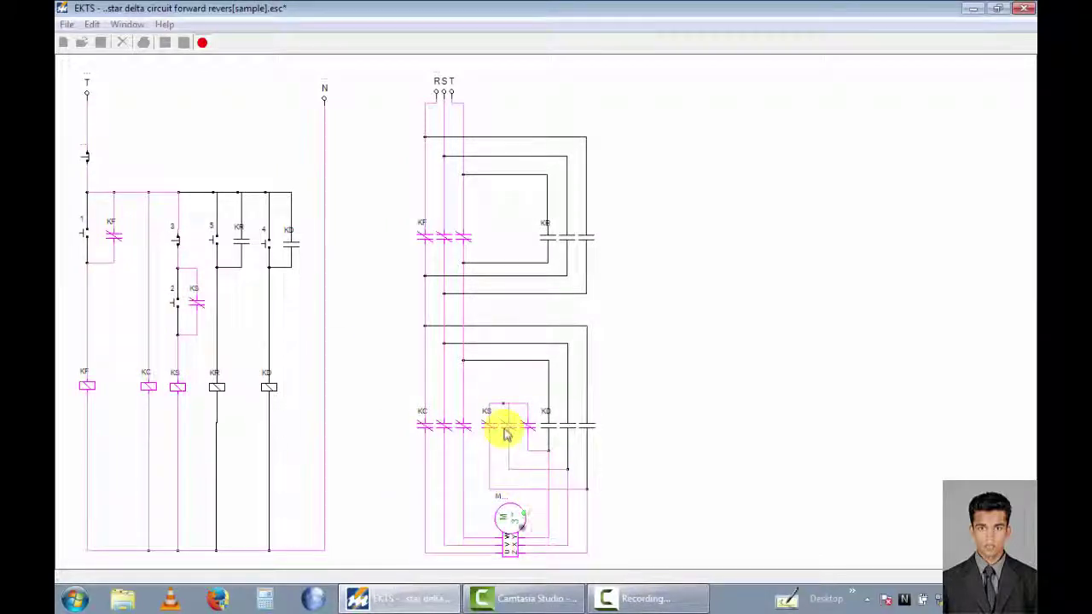
click(178, 242)
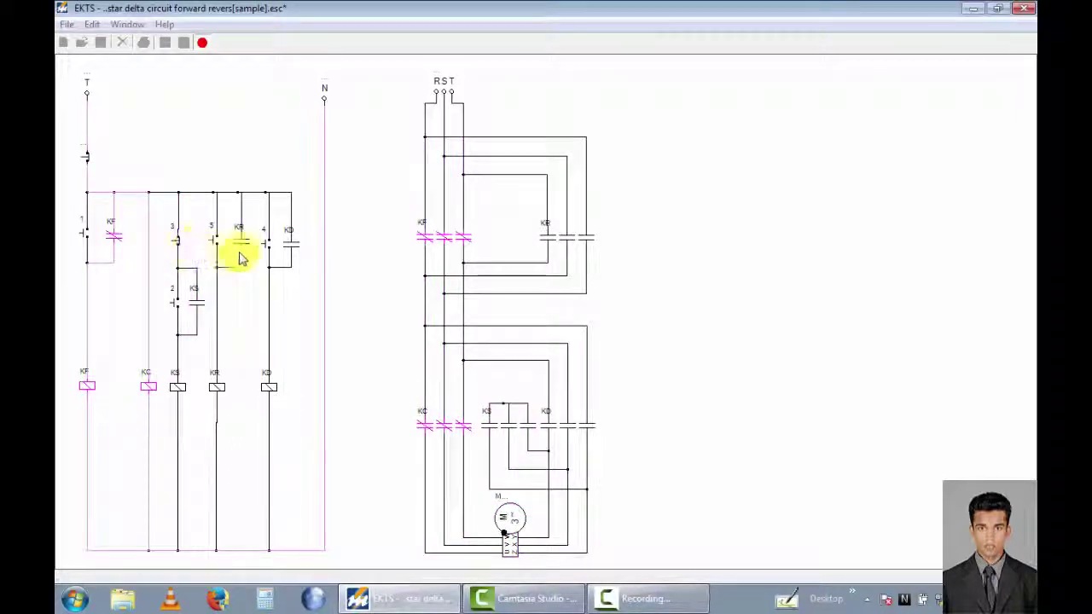
click(265, 243)
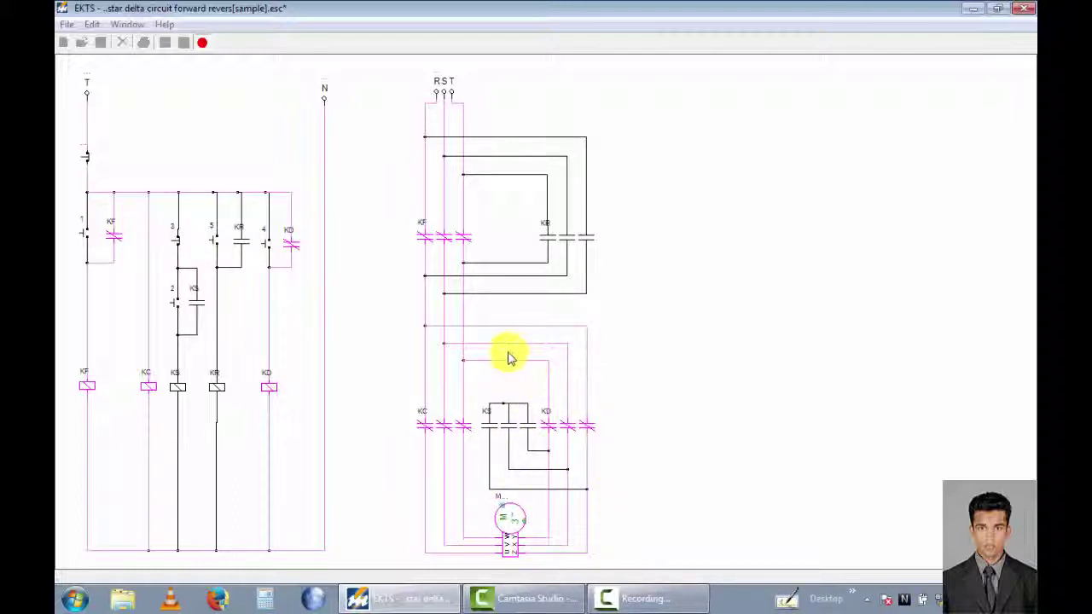
Step: Stop the motor, then start in reverse: energise KR and KS, then swap KS for KD
click(89, 160)
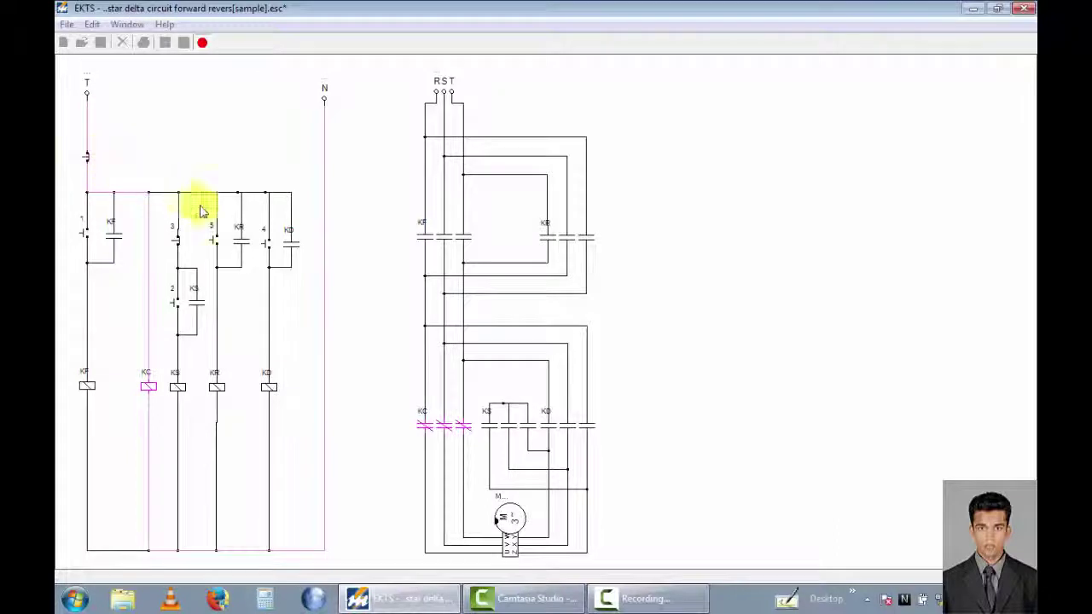
click(213, 243)
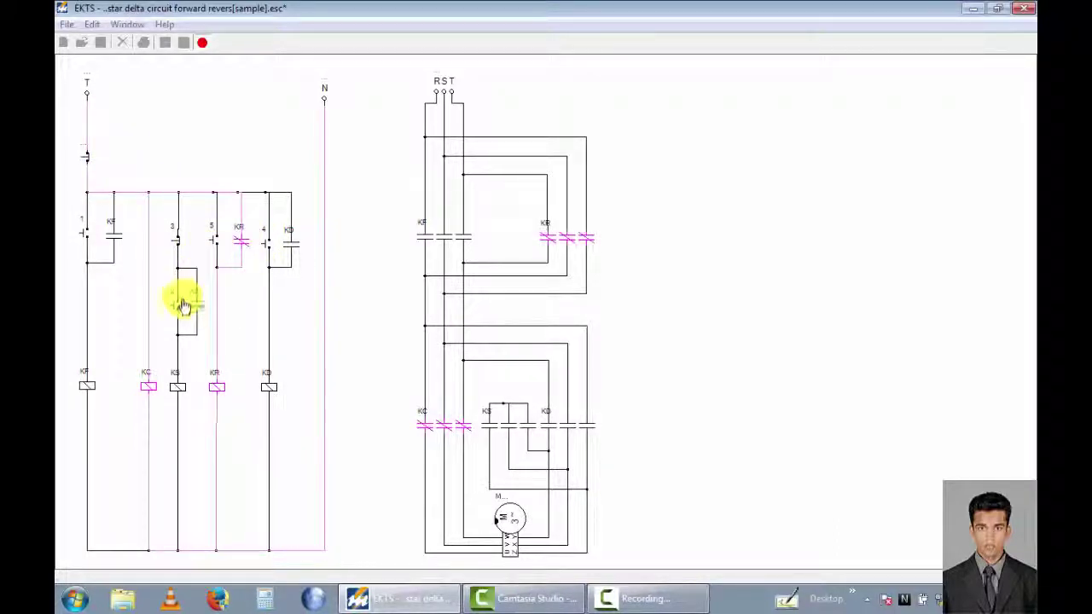
click(177, 308)
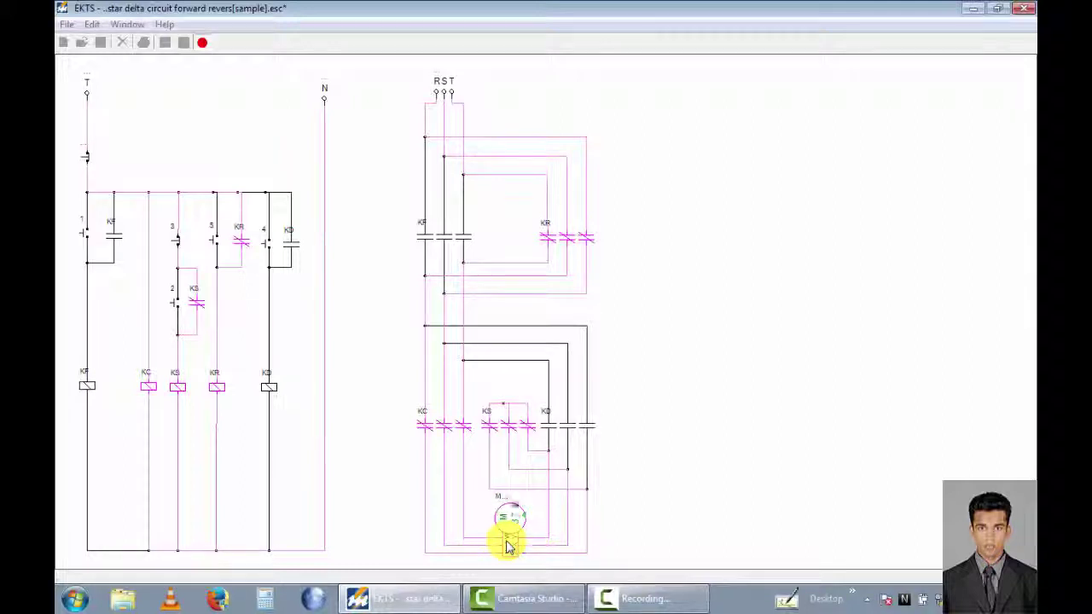
click(175, 241)
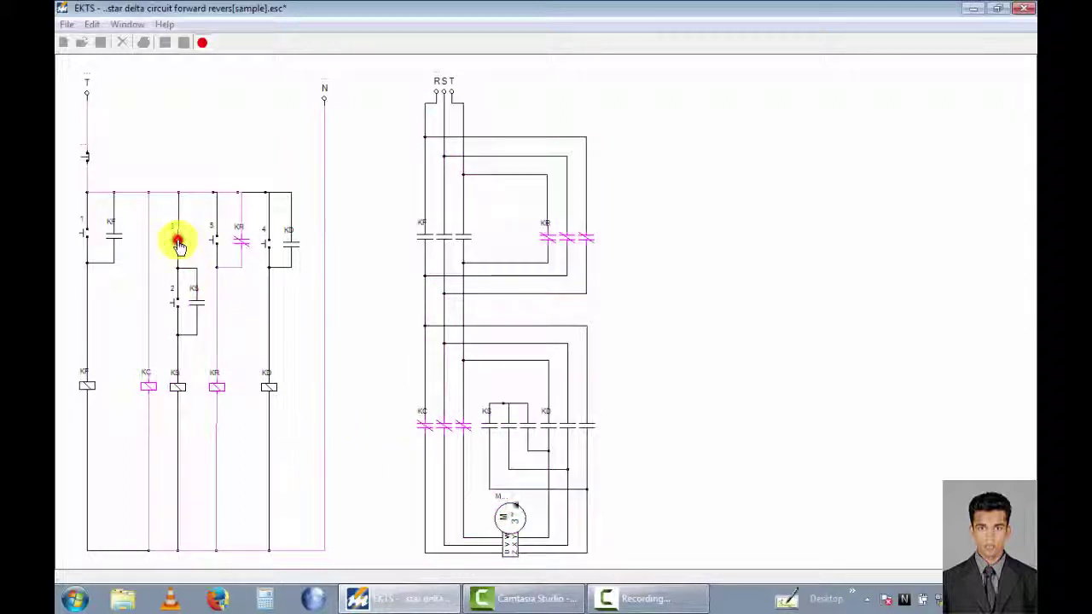
click(265, 245)
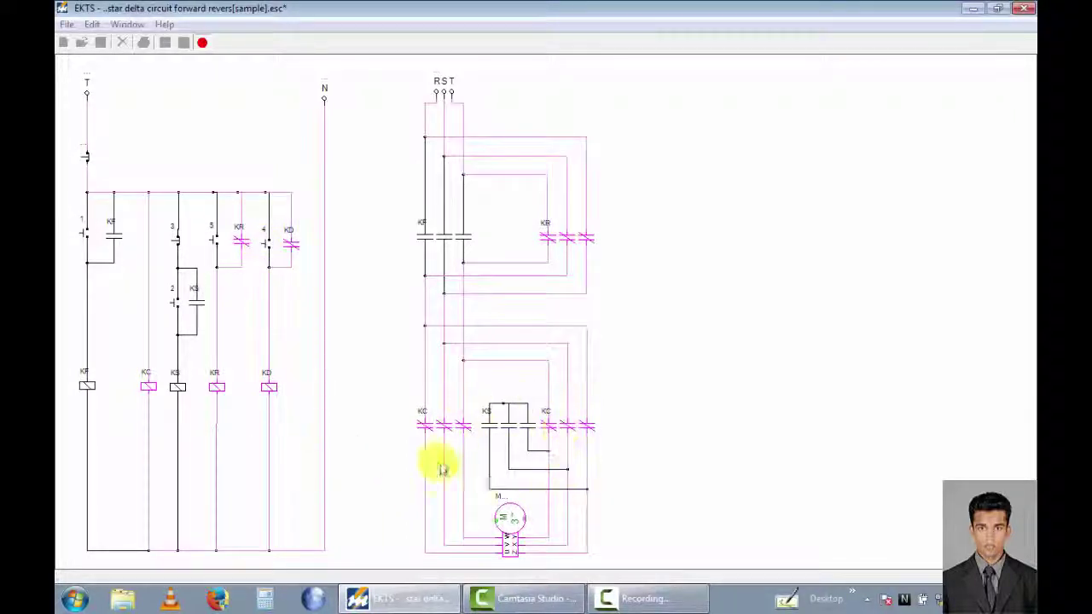